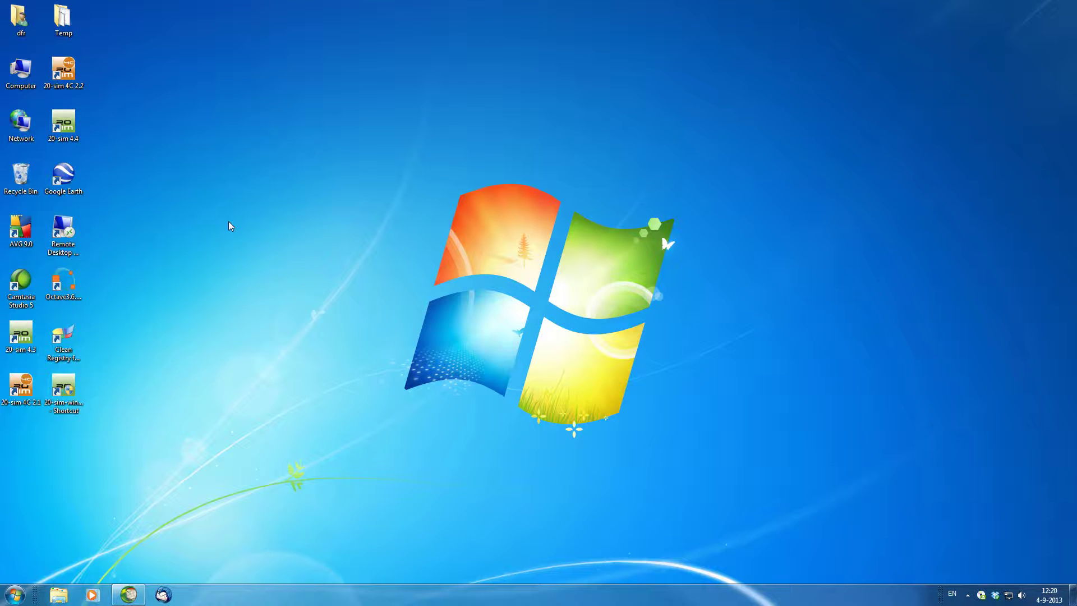
Run Install Scripting from the 20-sim 4.4 Start menu folder
{"action": "left_click", "coordinate": [56, 128]}
{"action": "left_click", "coordinate": [16, 593]}
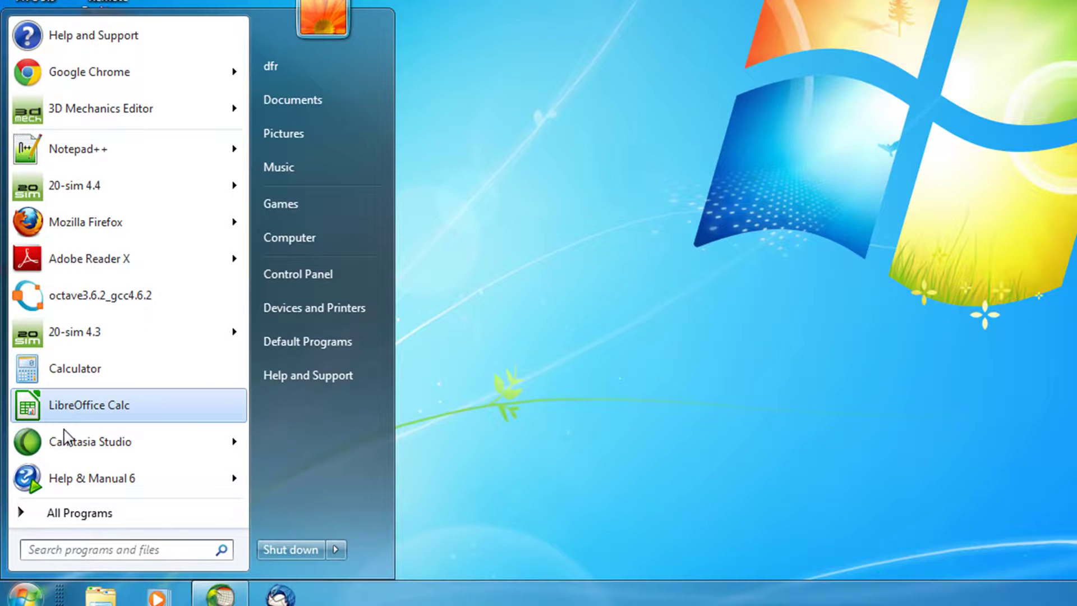
{"action": "left_click", "coordinate": [65, 514]}
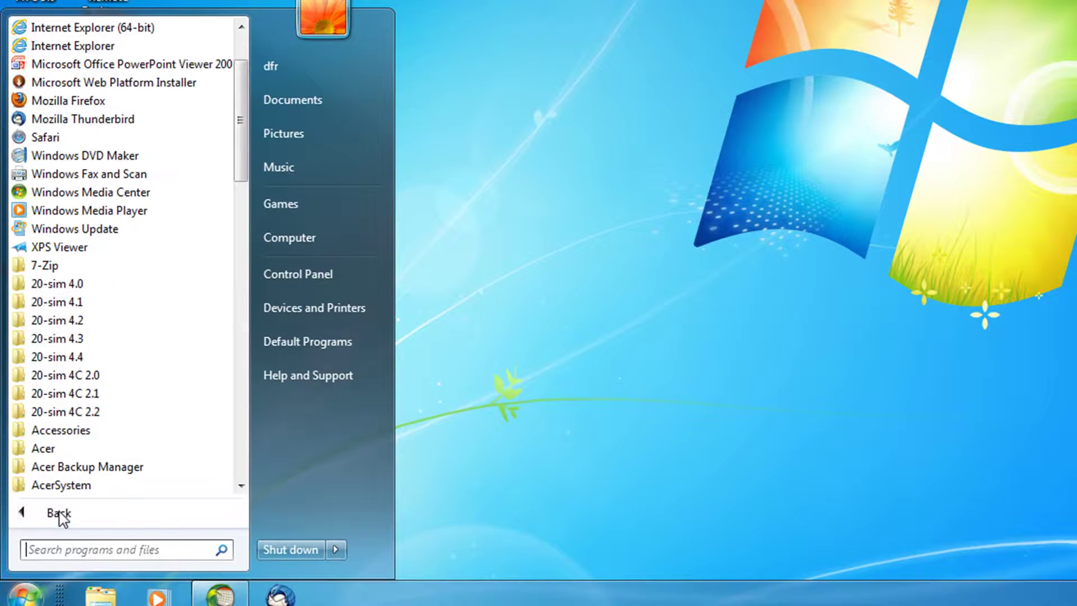
{"action": "left_click", "coordinate": [34, 359]}
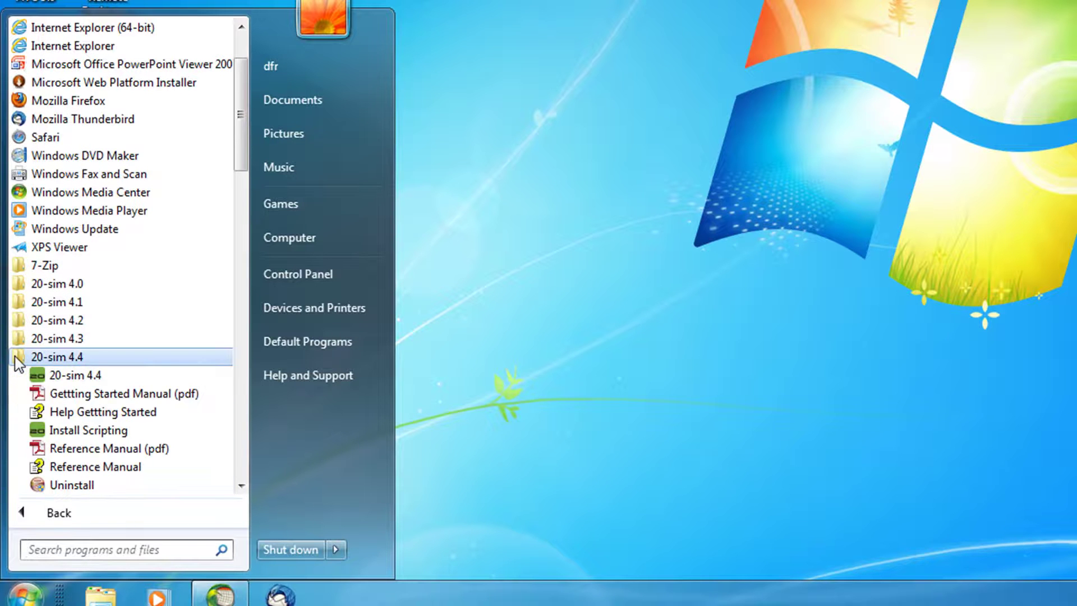
{"action": "left_click", "coordinate": [47, 431]}
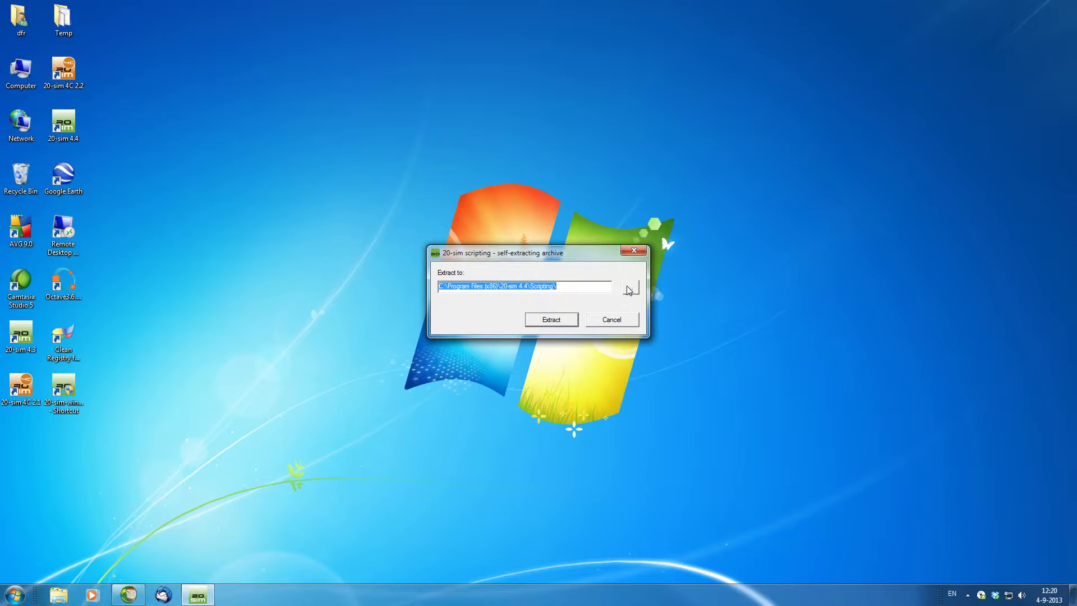
Create a C:\Scripting folder and extract the scripting archive into it
{"action": "left_click", "coordinate": [631, 288]}
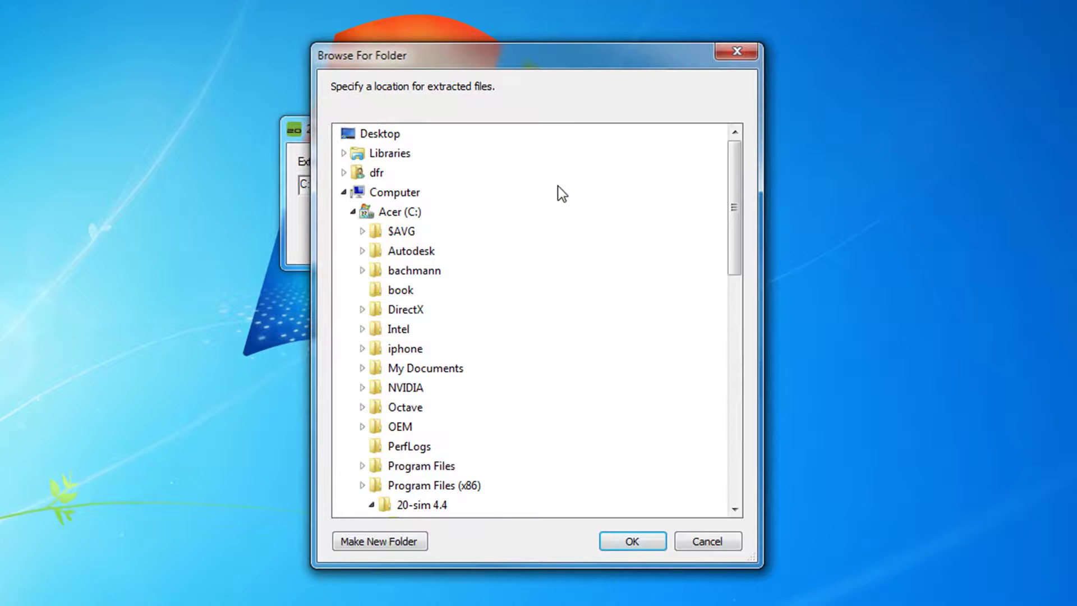
{"action": "right_click", "coordinate": [407, 214]}
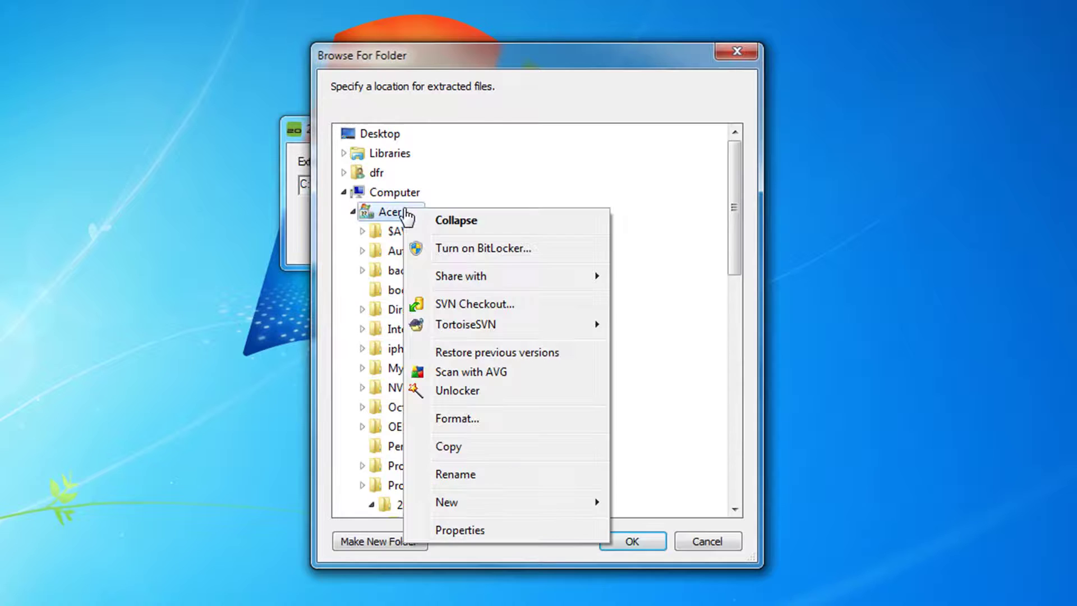
{"action": "mouse_move", "coordinate": [506, 503]}
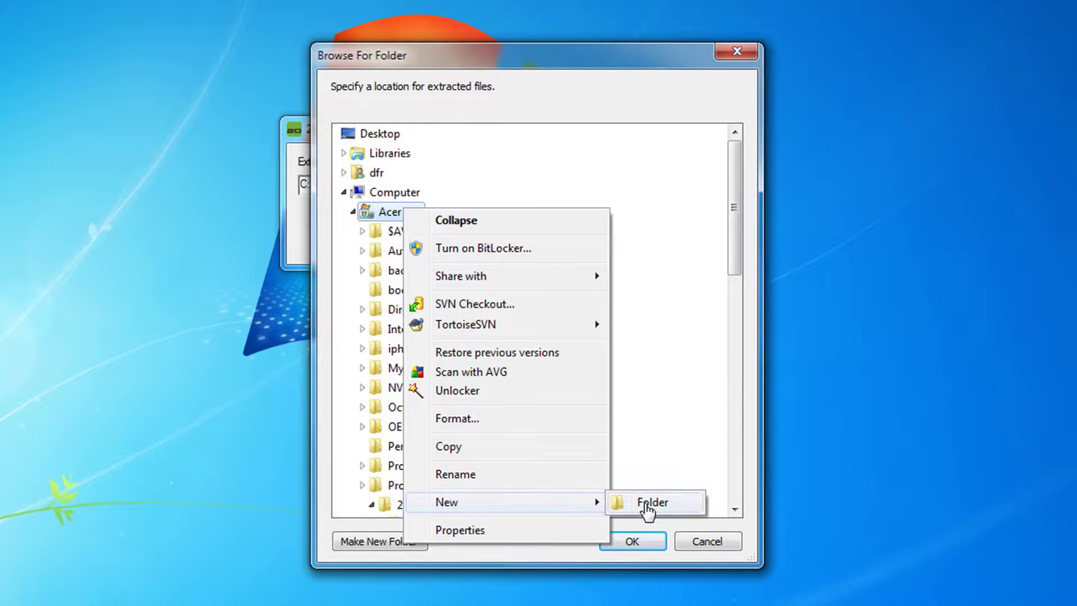
{"action": "left_click", "coordinate": [644, 509]}
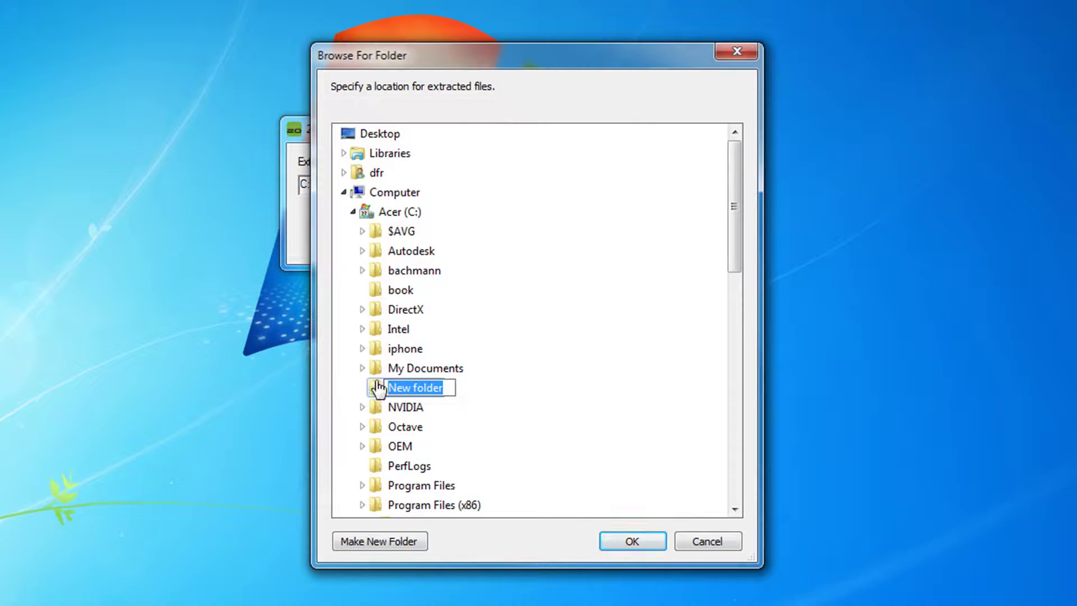
{"action": "type", "text": "Scri"}
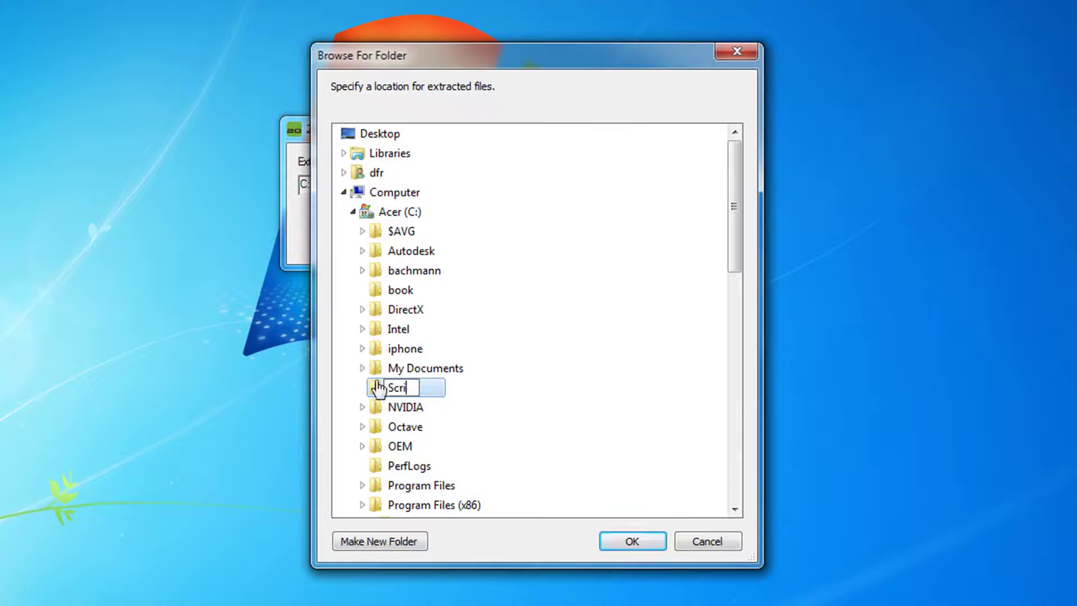
{"action": "type", "text": "pting"}
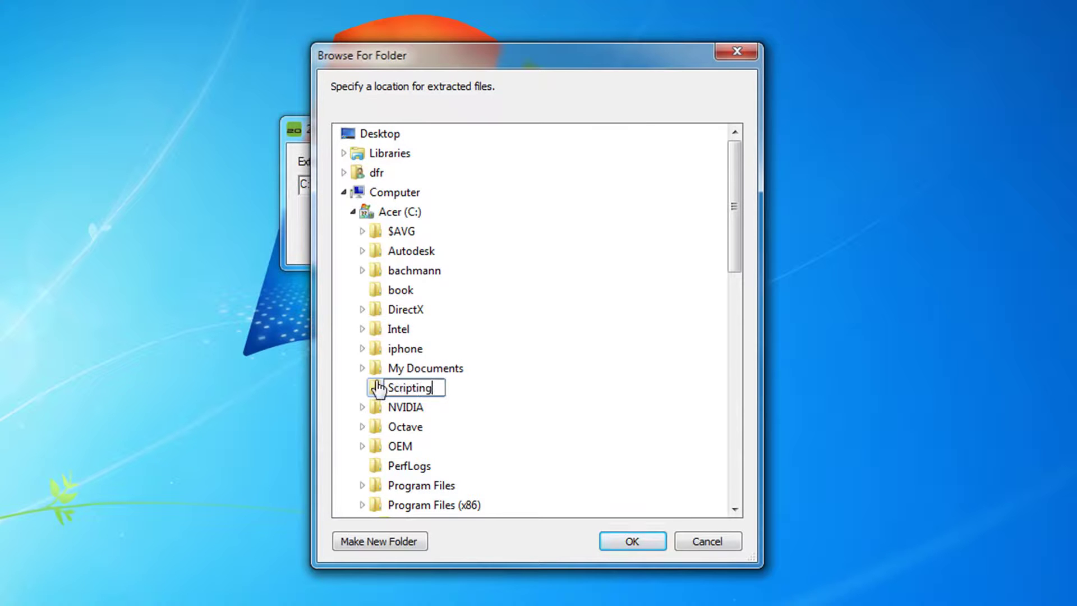
{"action": "key", "text": "Return"}
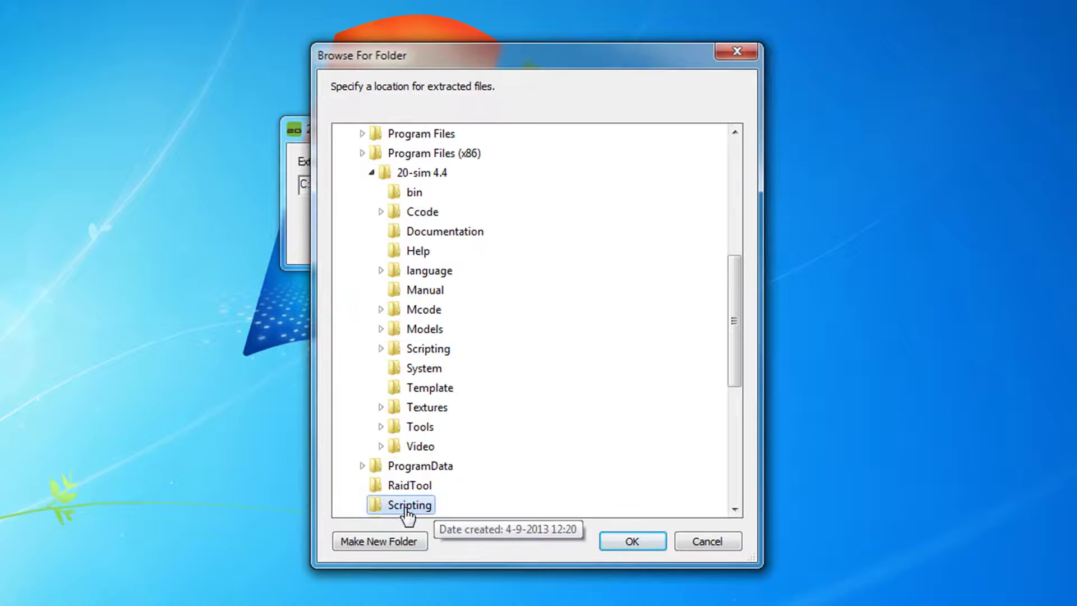
{"action": "left_click", "coordinate": [637, 539]}
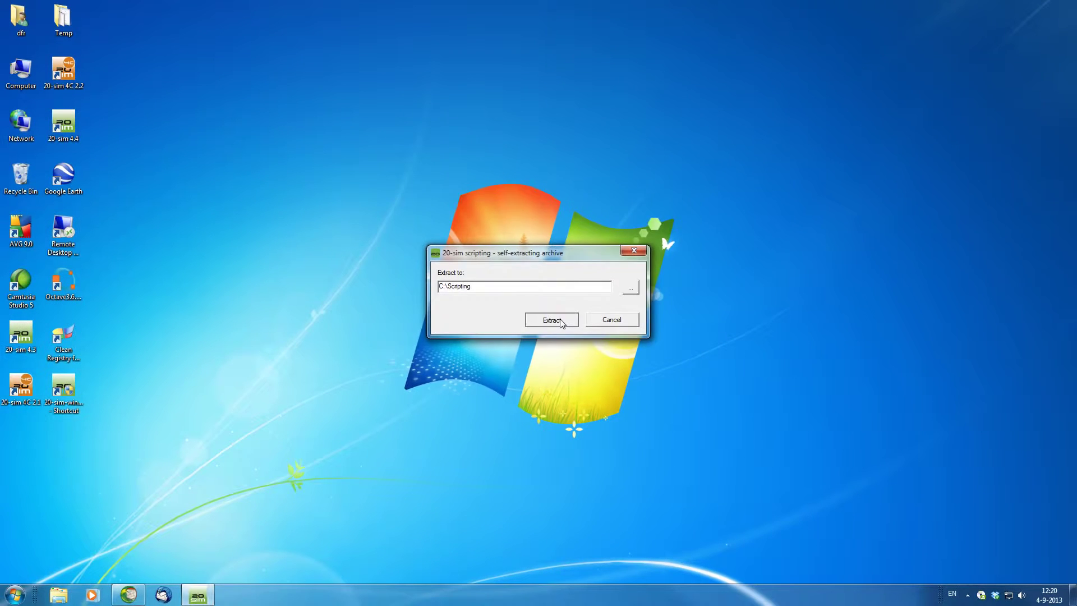
{"action": "left_click", "coordinate": [556, 319]}
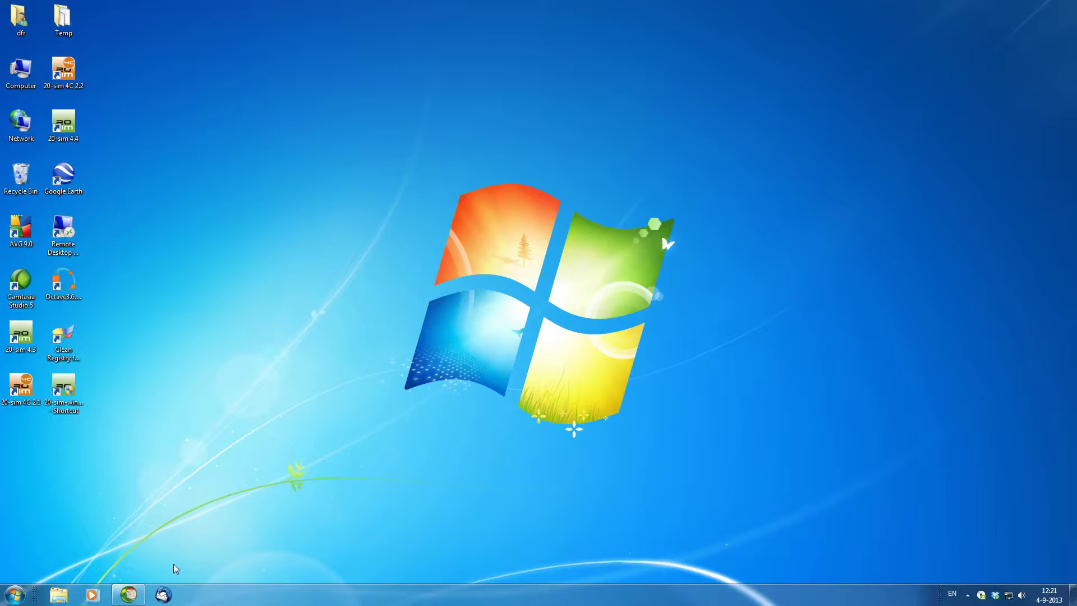
Browse Explorer to C:\Scripting\tutorials and shrink the window
{"action": "left_click", "coordinate": [60, 596]}
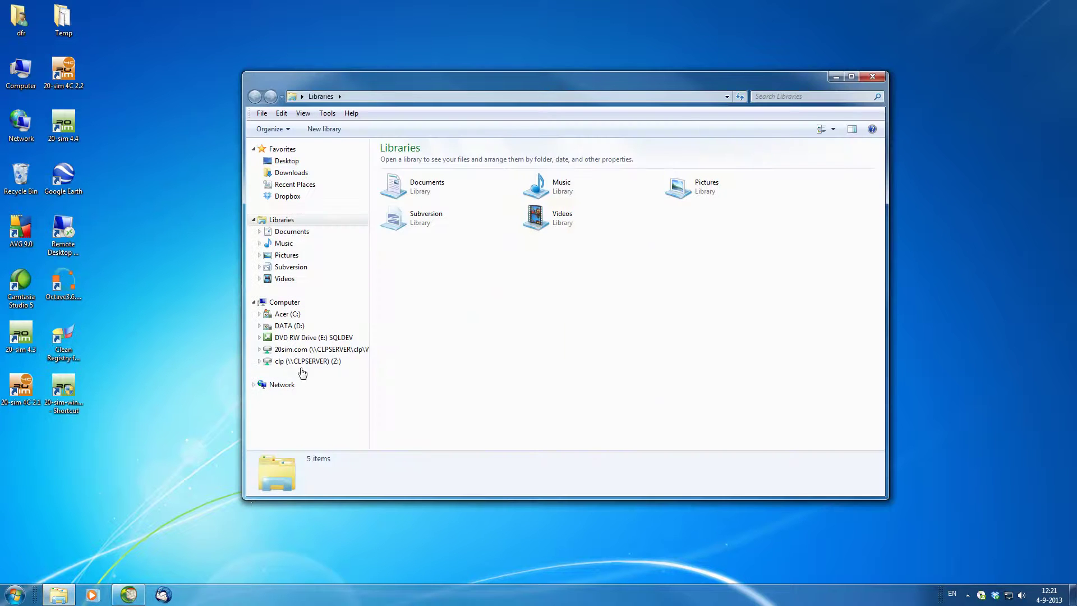
{"action": "left_click", "coordinate": [291, 315]}
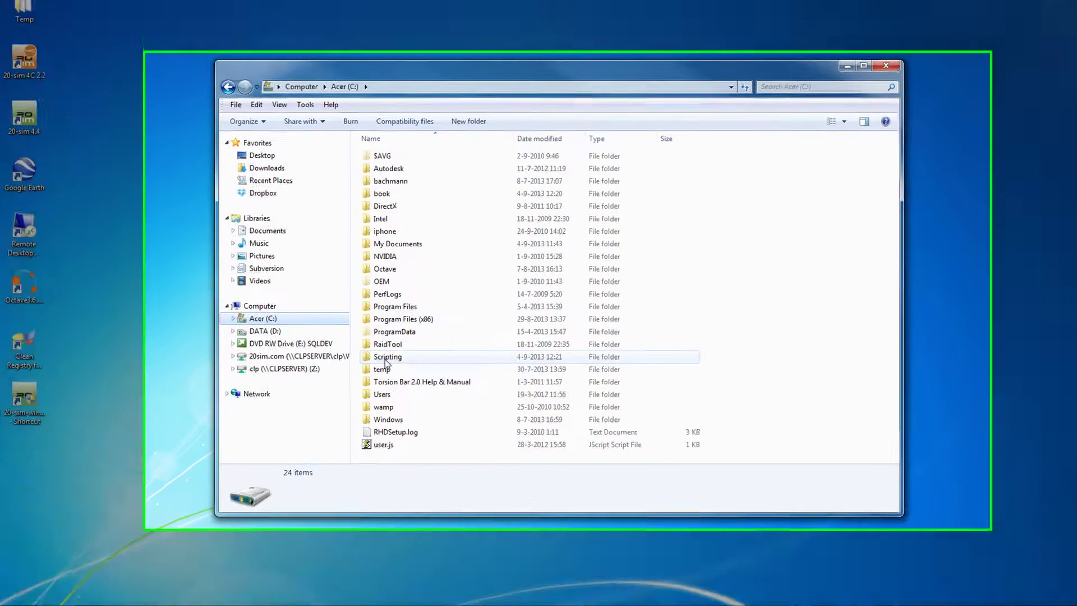
{"action": "double_click", "coordinate": [385, 360]}
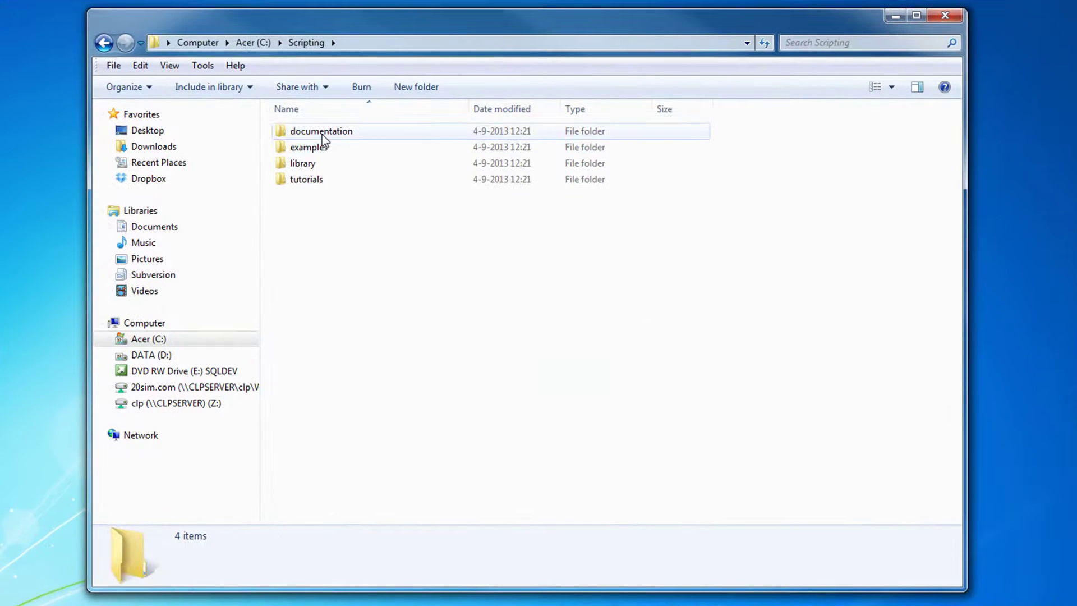
{"action": "double_click", "coordinate": [306, 181]}
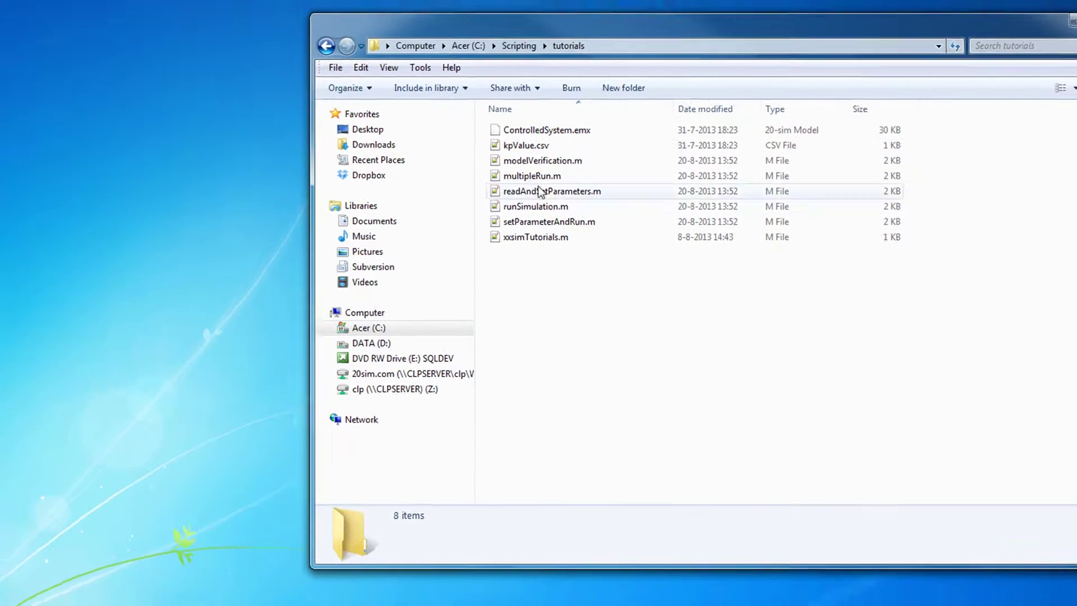
{"action": "left_click_drag", "start_coordinate": [392, 498], "coordinate": [537, 443]}
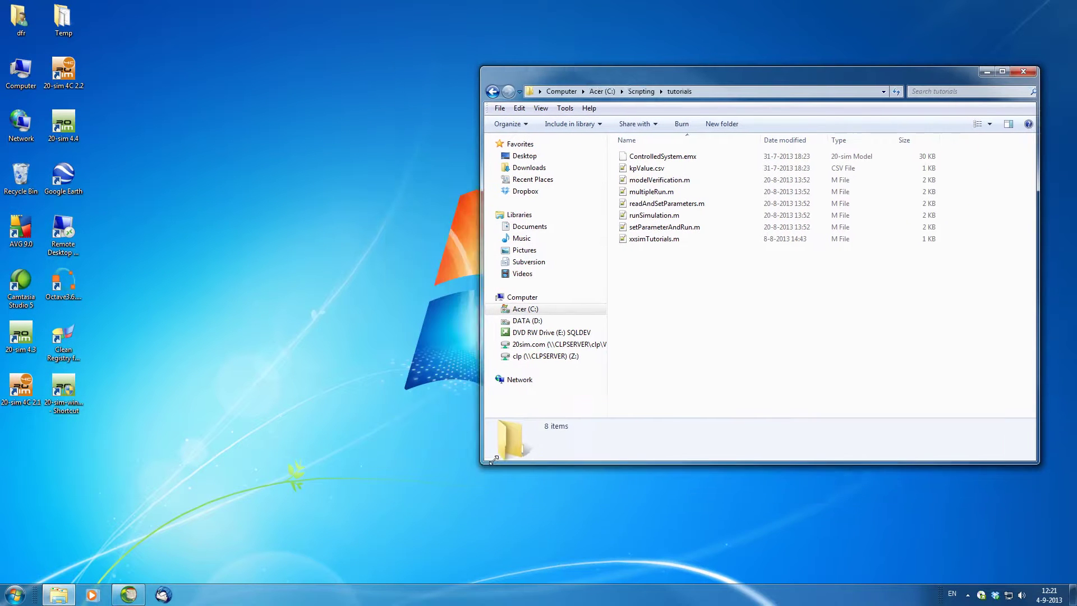
Start Octave 3.6.2, reposition its console, and launch 20-sim 4.4 from the desktop
{"action": "left_click", "coordinate": [16, 596]}
{"action": "left_click", "coordinate": [59, 417]}
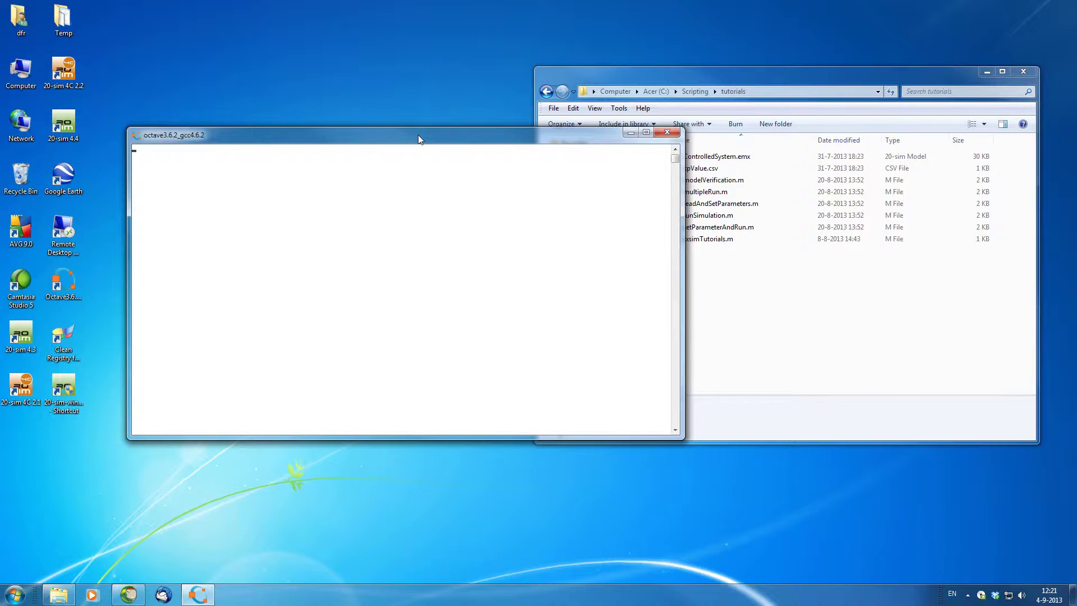
{"action": "mouse_move", "coordinate": [419, 135]}
{"action": "left_mouse_down"}
{"action": "mouse_move", "coordinate": [390, 170]}
{"action": "mouse_move", "coordinate": [381, 255]}
{"action": "left_mouse_up"}
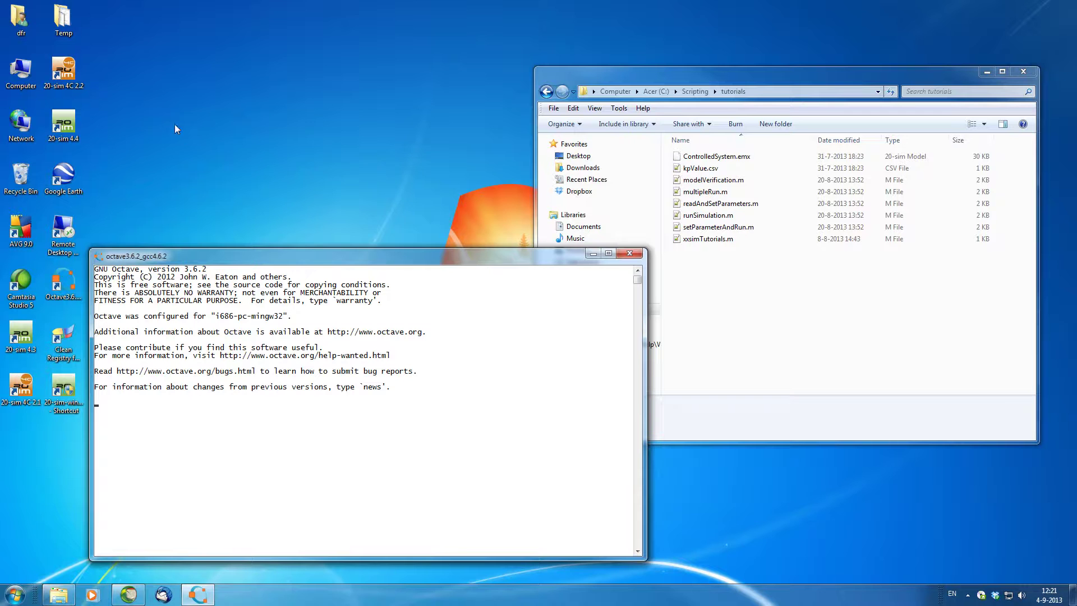
{"action": "left_click", "coordinate": [70, 125]}
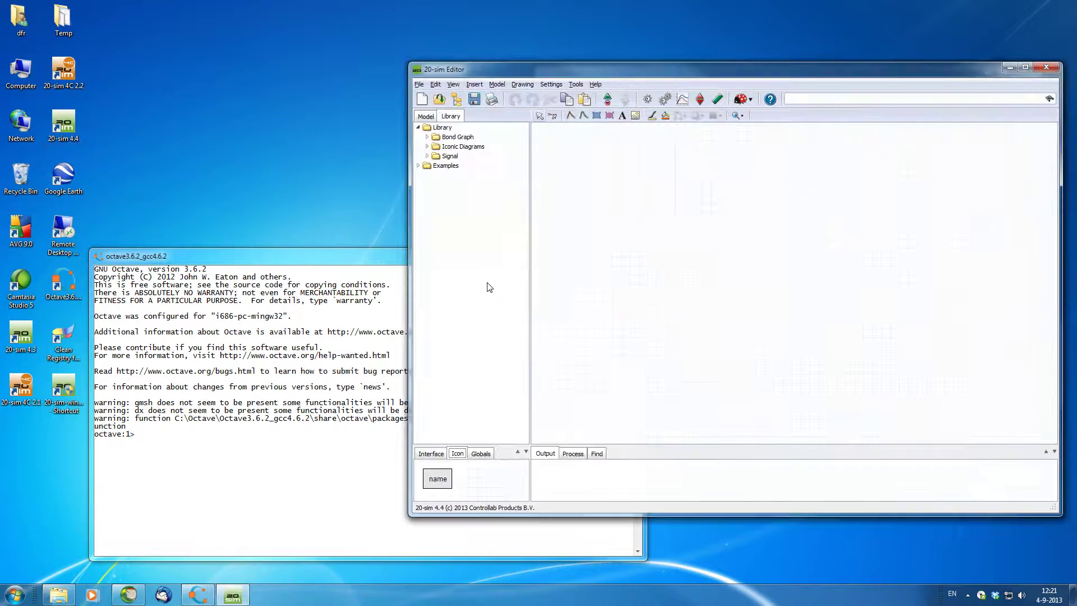
Confirm 20-sim's scripting interface properties with HTTP port 5580 and TCP port 5520 enabled
{"action": "left_click", "coordinate": [575, 84]}
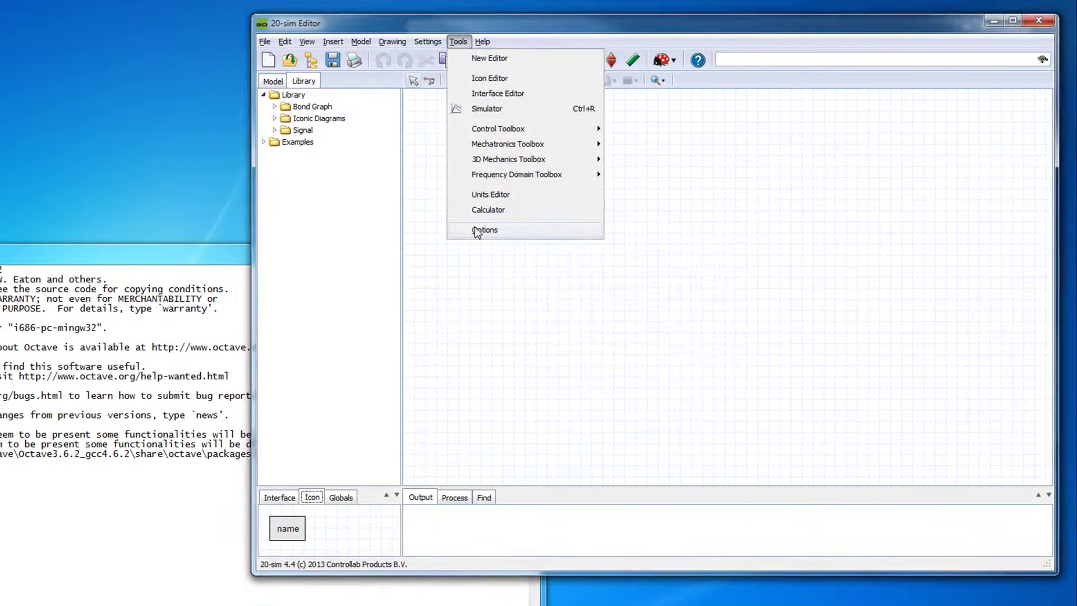
{"action": "left_click", "coordinate": [475, 230]}
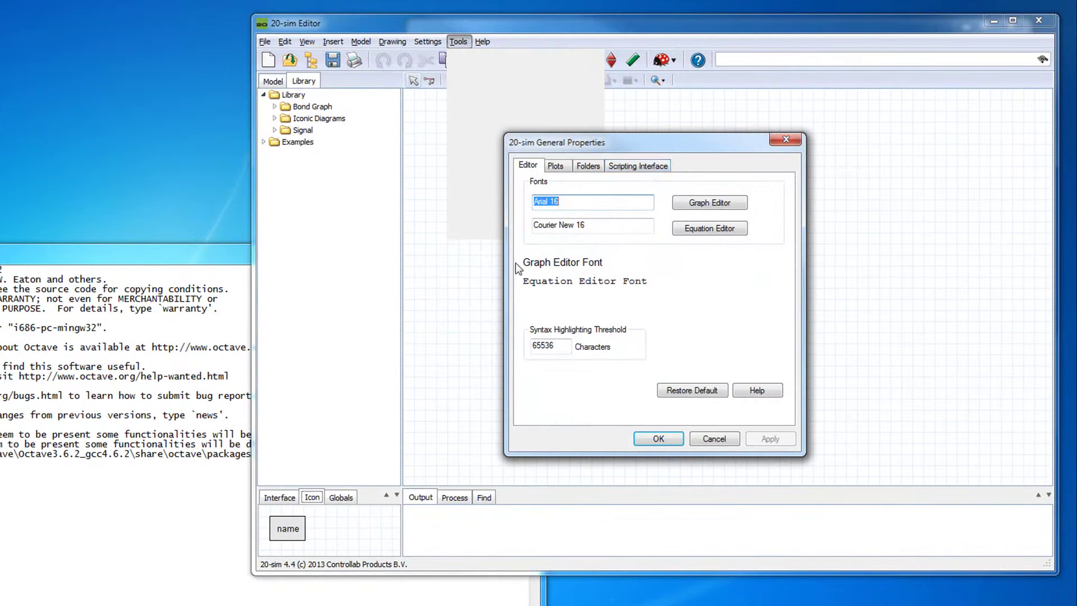
{"action": "left_click", "coordinate": [652, 168]}
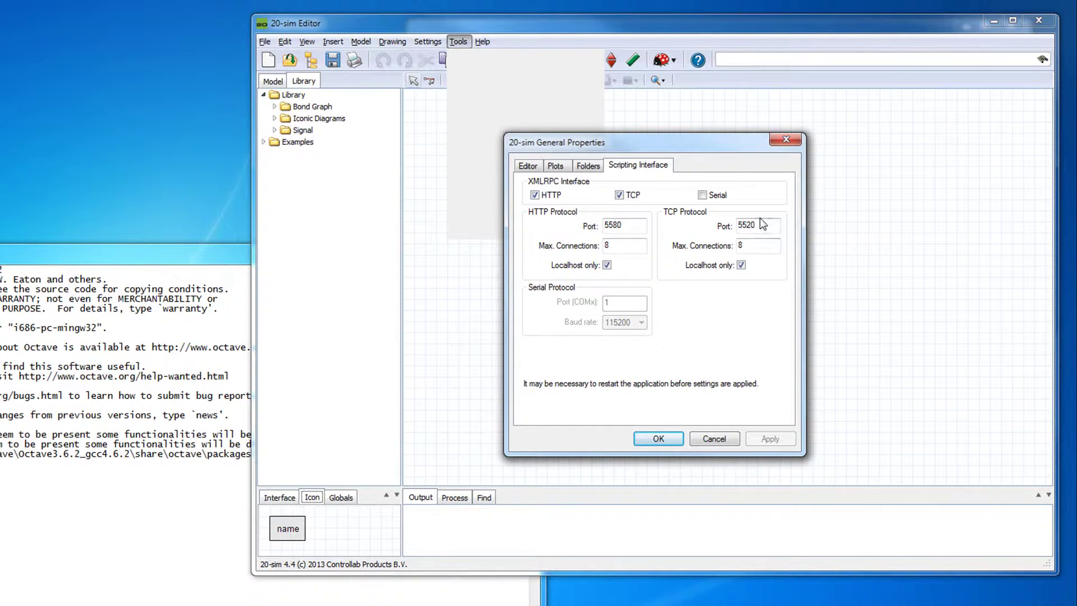
{"action": "left_click", "coordinate": [664, 438]}
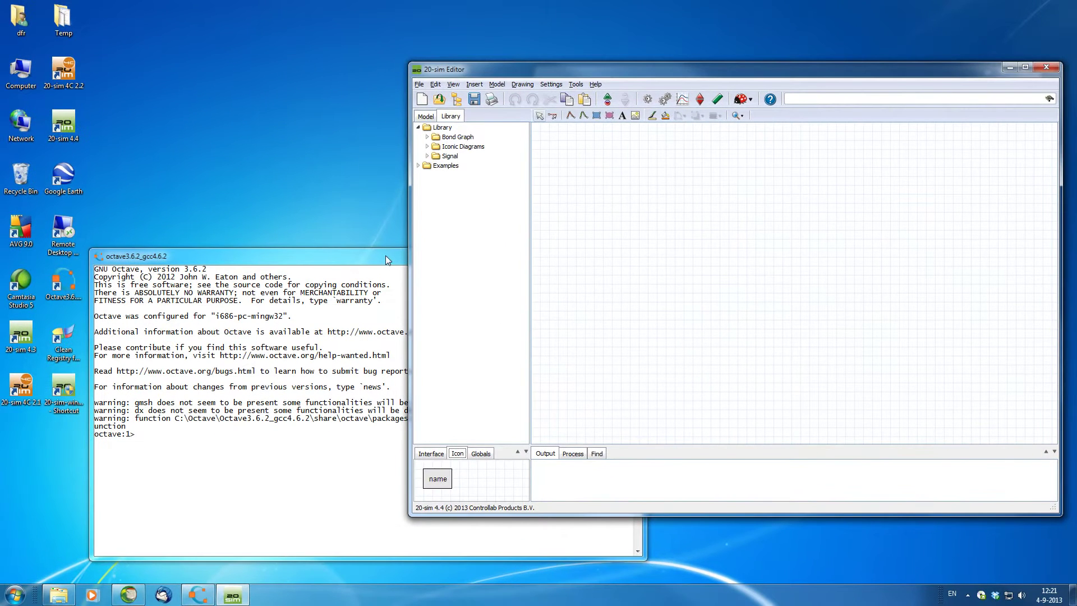
Copy the C:\Scripting\tutorials path from the Explorer address bar
{"action": "left_click_drag", "start_coordinate": [389, 259], "coordinate": [351, 246]}
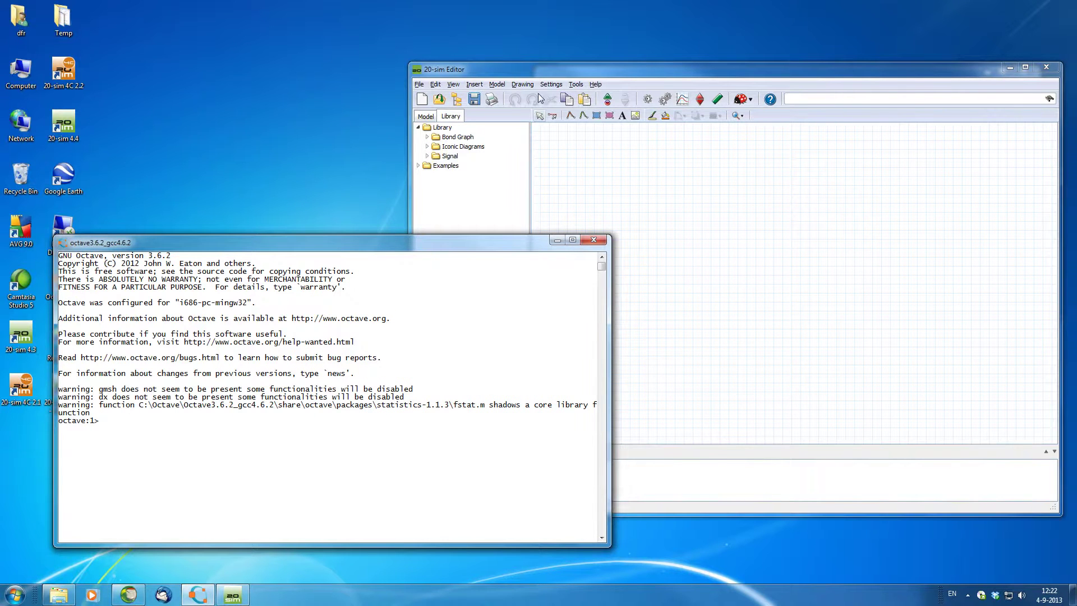
{"action": "mouse_move", "coordinate": [545, 72]}
{"action": "left_mouse_down"}
{"action": "mouse_move", "coordinate": [648, 134]}
{"action": "mouse_move", "coordinate": [498, 133]}
{"action": "left_mouse_up"}
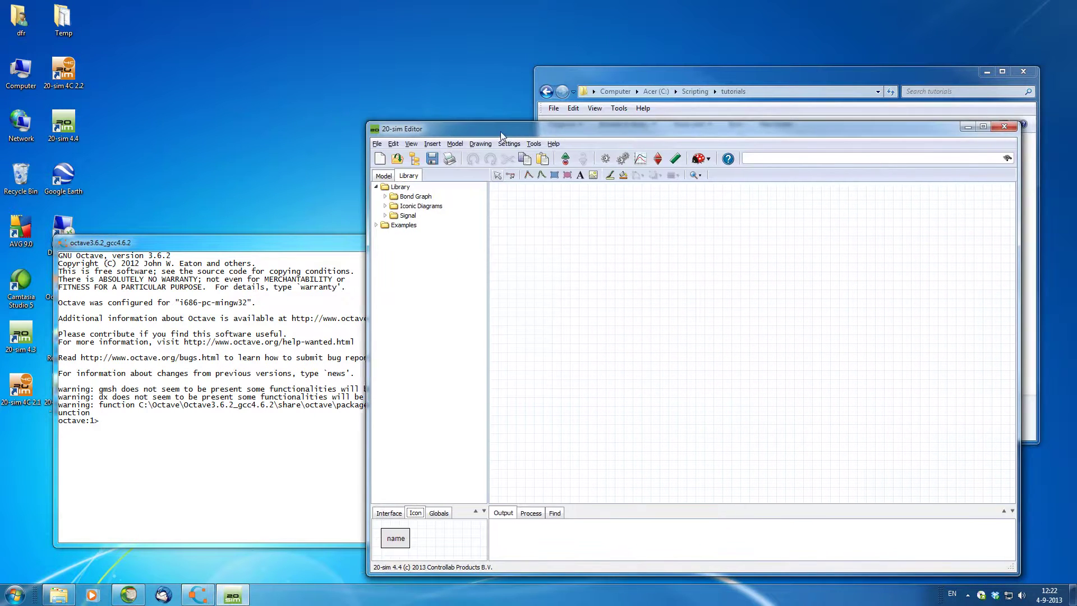
{"action": "left_click", "coordinate": [575, 75]}
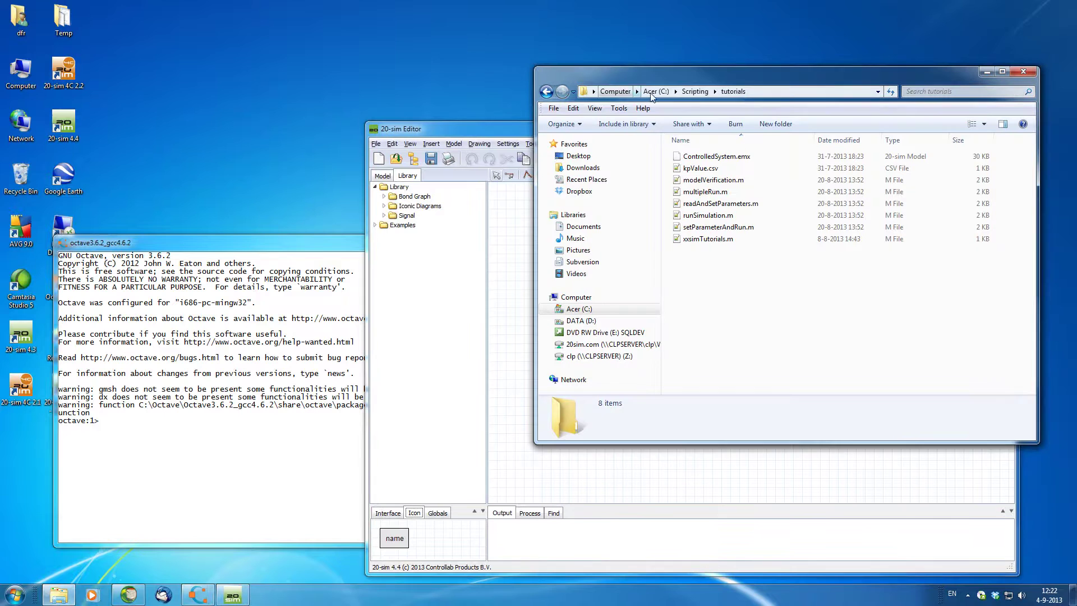
{"action": "left_click", "coordinate": [720, 91]}
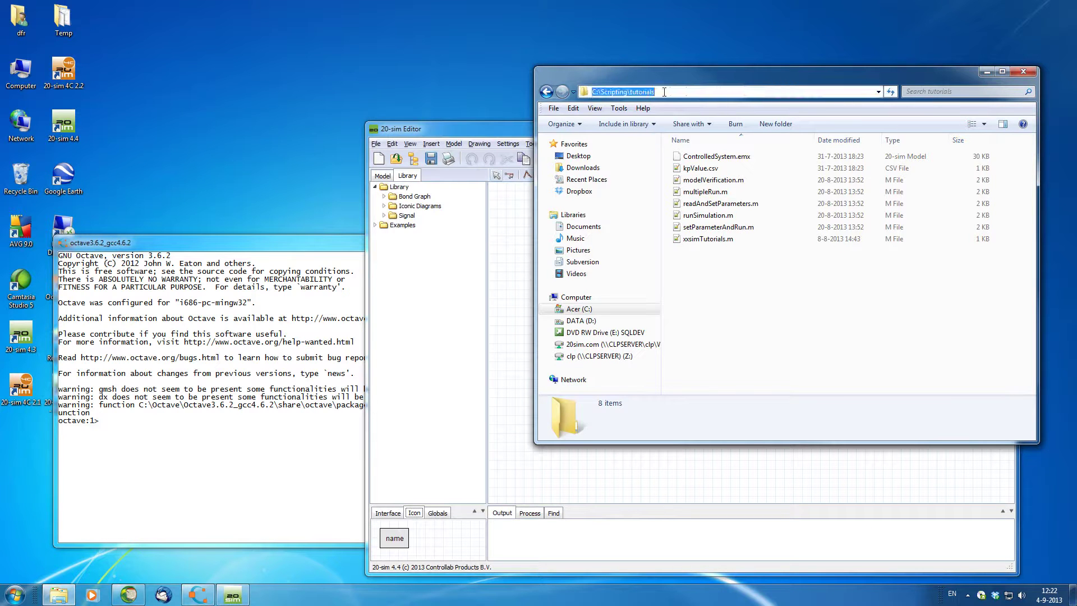
{"action": "right_click", "coordinate": [634, 93]}
{"action": "left_click", "coordinate": [665, 134]}
Change Octave's working folder to C:\Scripting\tutorials using cd with the pasted path
{"action": "left_click", "coordinate": [118, 424]}
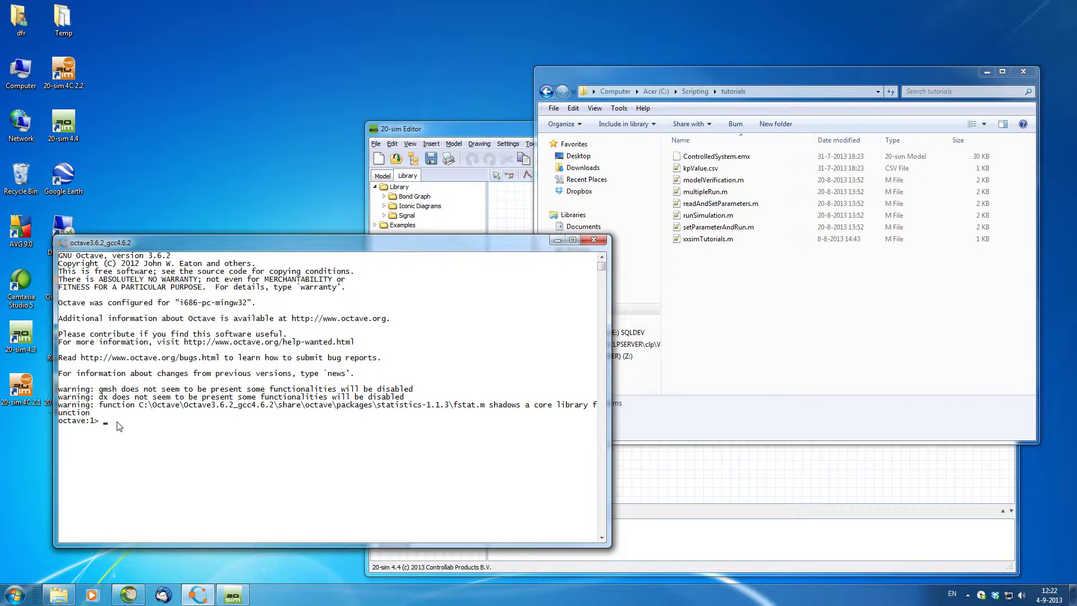
{"action": "type", "text": "cd"}
{"action": "right_click", "coordinate": [117, 424]}
{"action": "type", "text": "'C:\\Scripting\\tutorials"}
{"action": "key", "text": "Return"}
{"action": "type", "text": "un"}
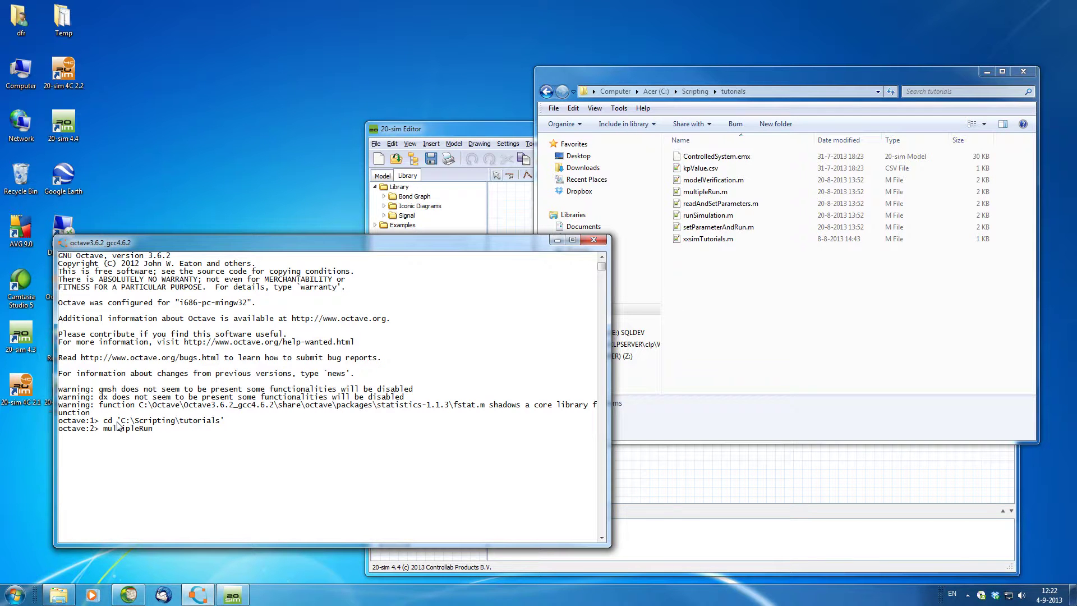
Run multipleRun to load the ControlledSystem PID motor model and start the next sweep run
{"action": "key", "text": "Return"}
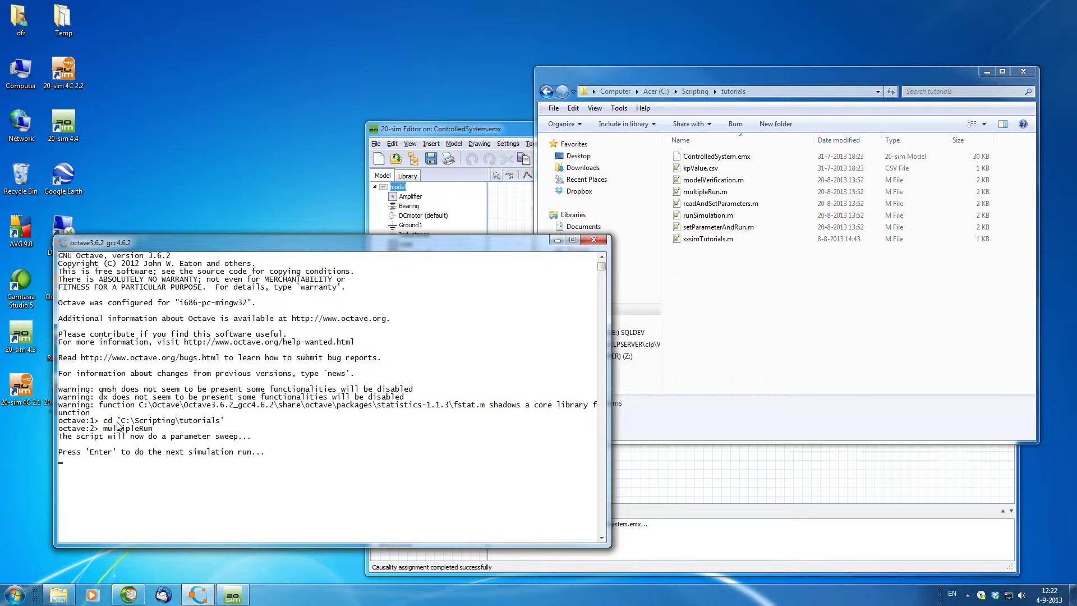
{"action": "left_click_drag", "start_coordinate": [429, 130], "coordinate": [417, 78]}
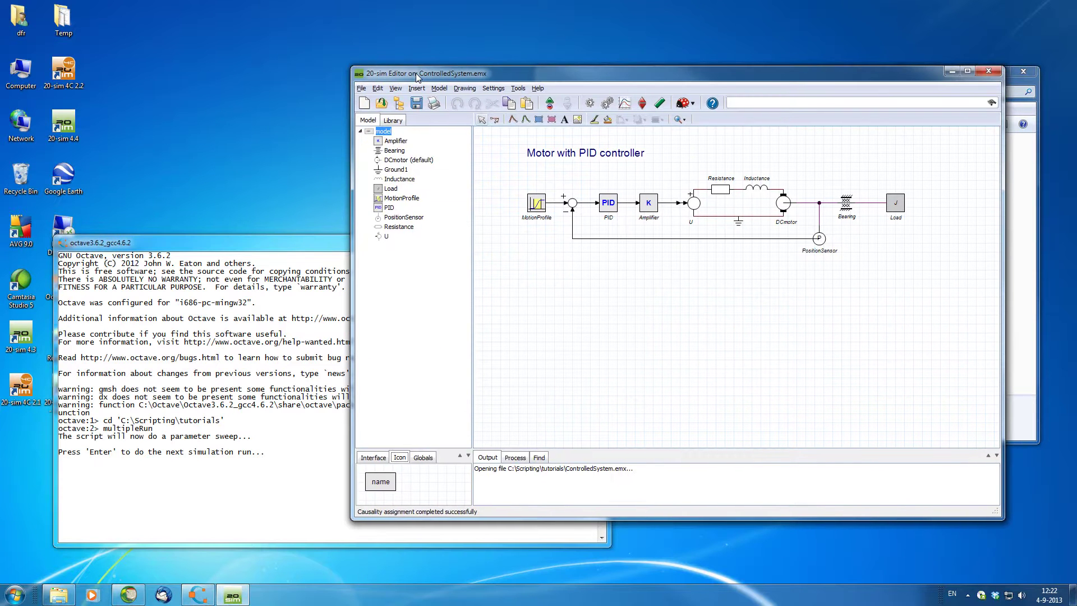
{"action": "left_click_drag", "start_coordinate": [308, 252], "coordinate": [259, 228]}
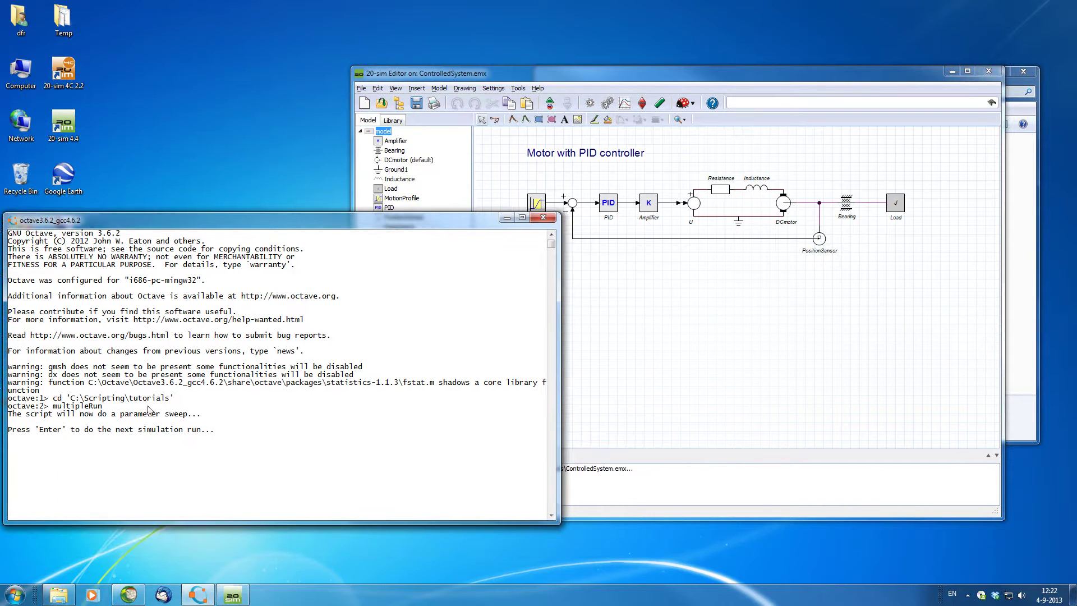
{"action": "left_click", "coordinate": [87, 447]}
{"action": "key", "text": "Return"}
{"action": "key", "text": "Return"}
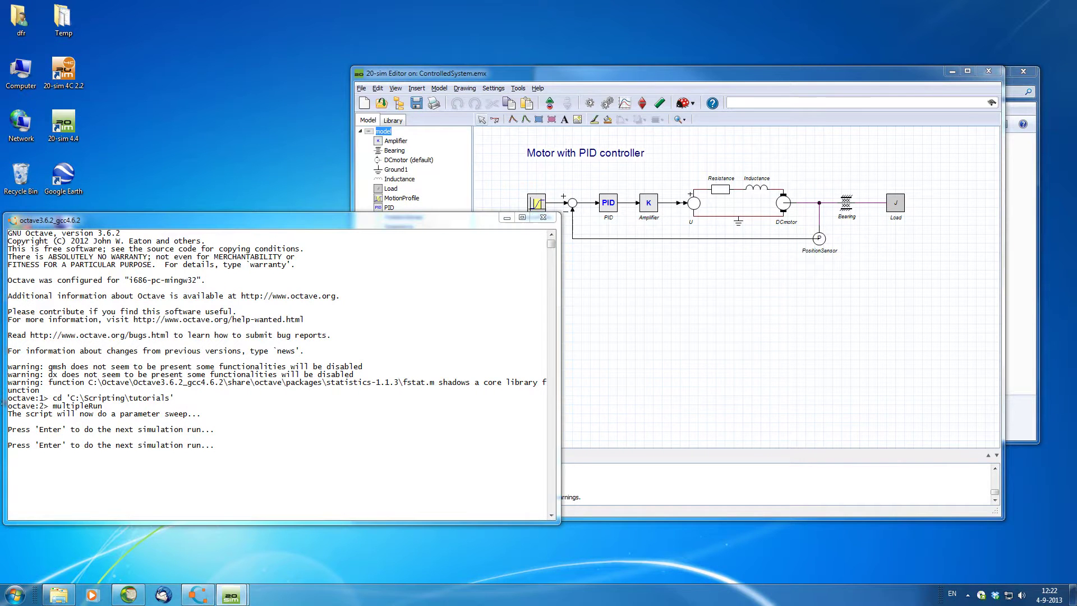
Advance Octave through the last four sweep runs, then let the script close the model
{"action": "left_click_drag", "start_coordinate": [586, 63], "coordinate": [569, 31]}
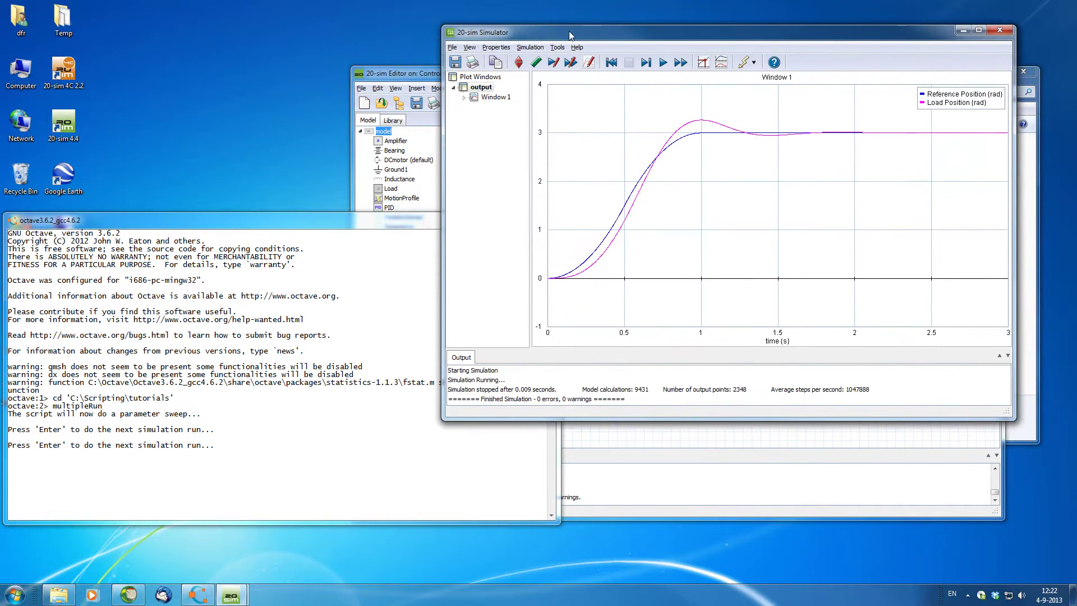
{"action": "left_click", "coordinate": [215, 448]}
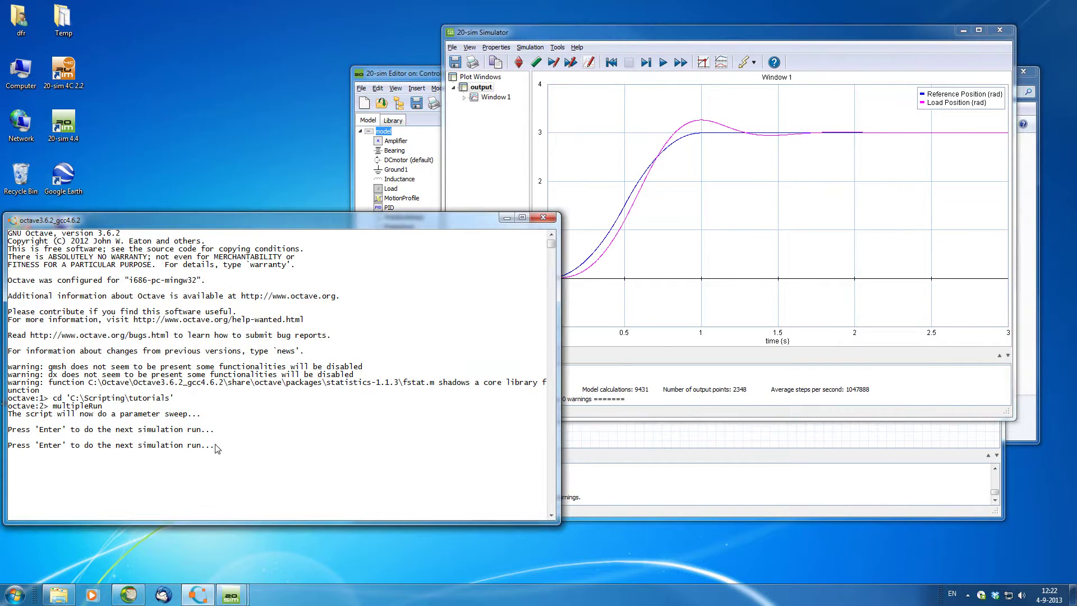
{"action": "key", "text": "Return"}
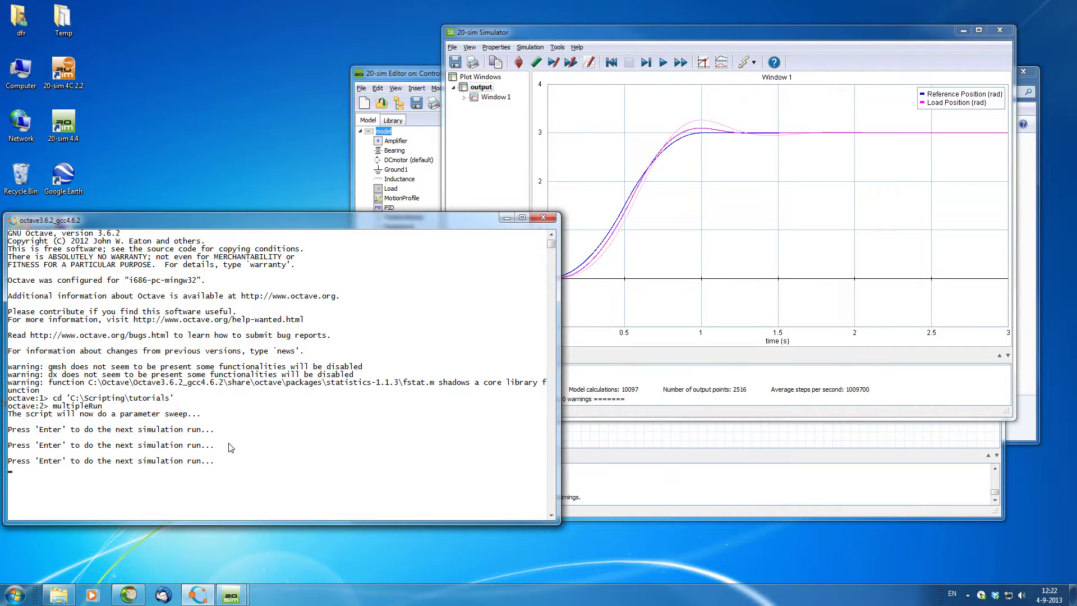
{"action": "key", "text": "Return"}
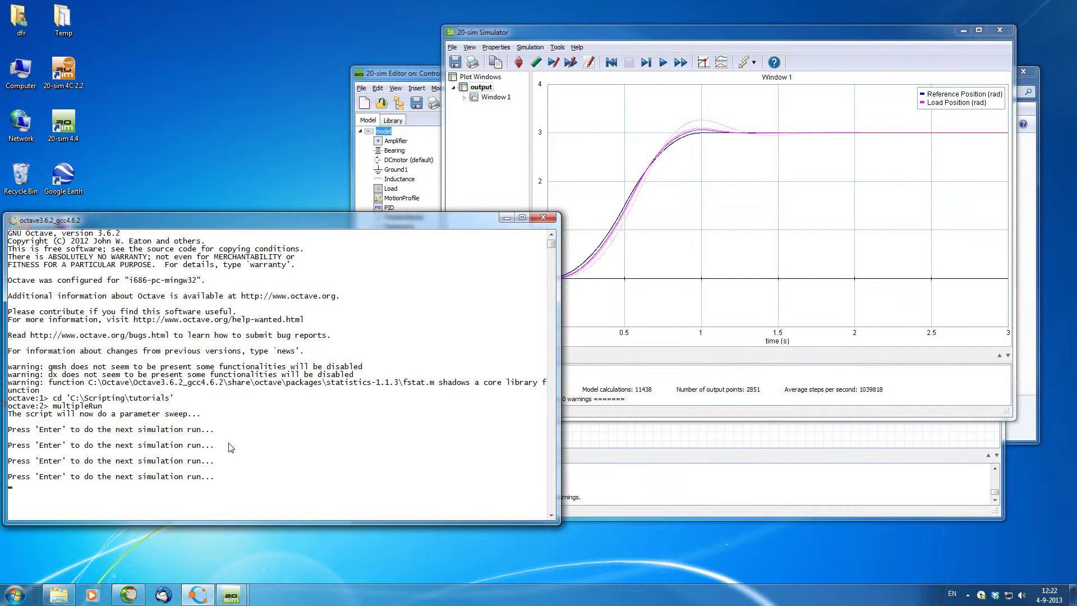
{"action": "key", "text": "Return"}
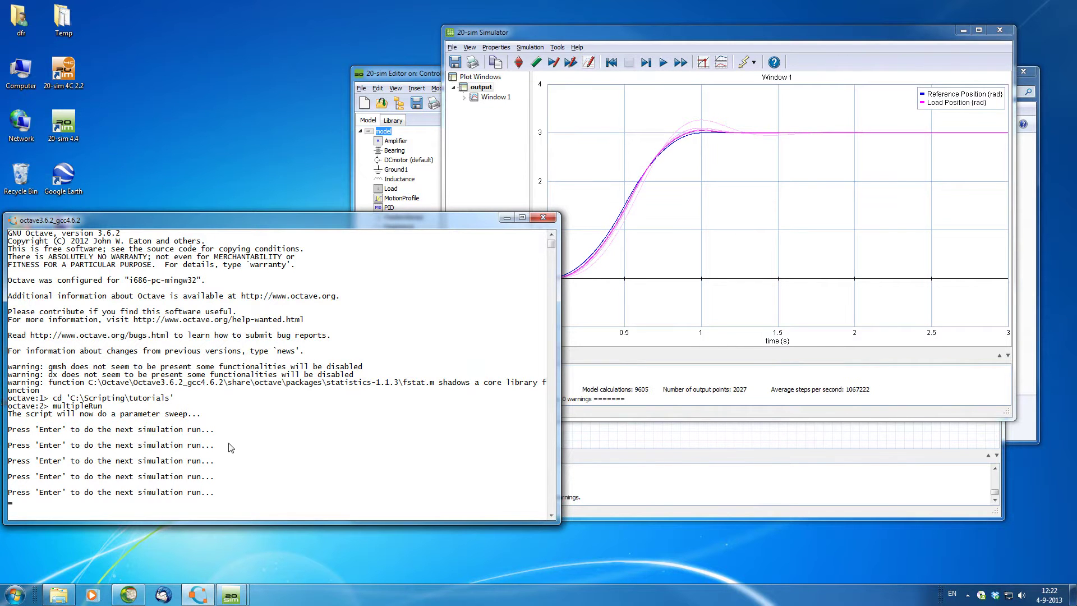
{"action": "key", "text": "Return"}
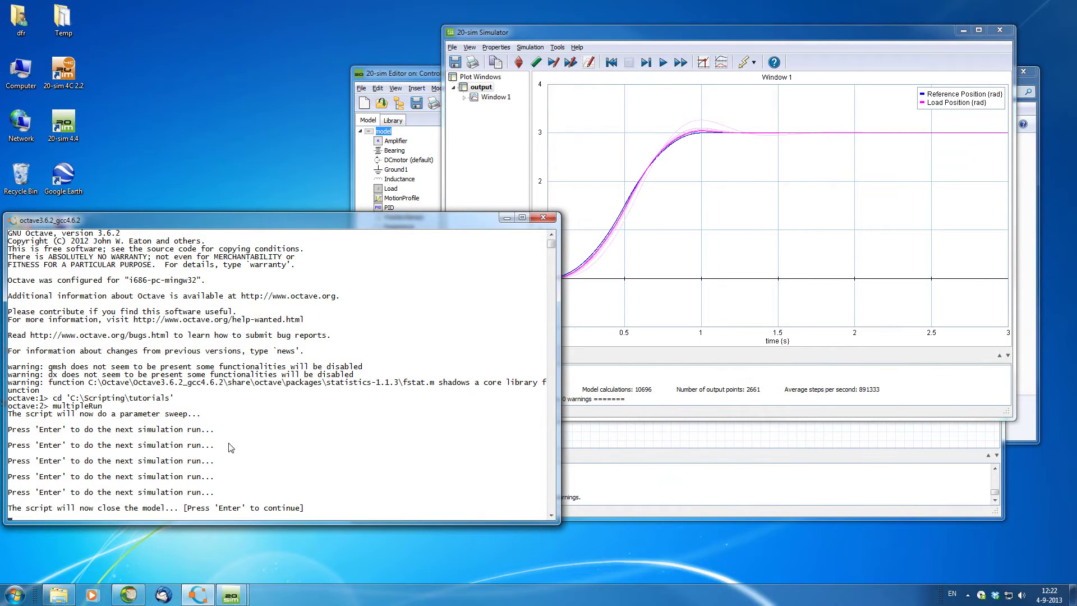
{"action": "key", "text": "Return"}
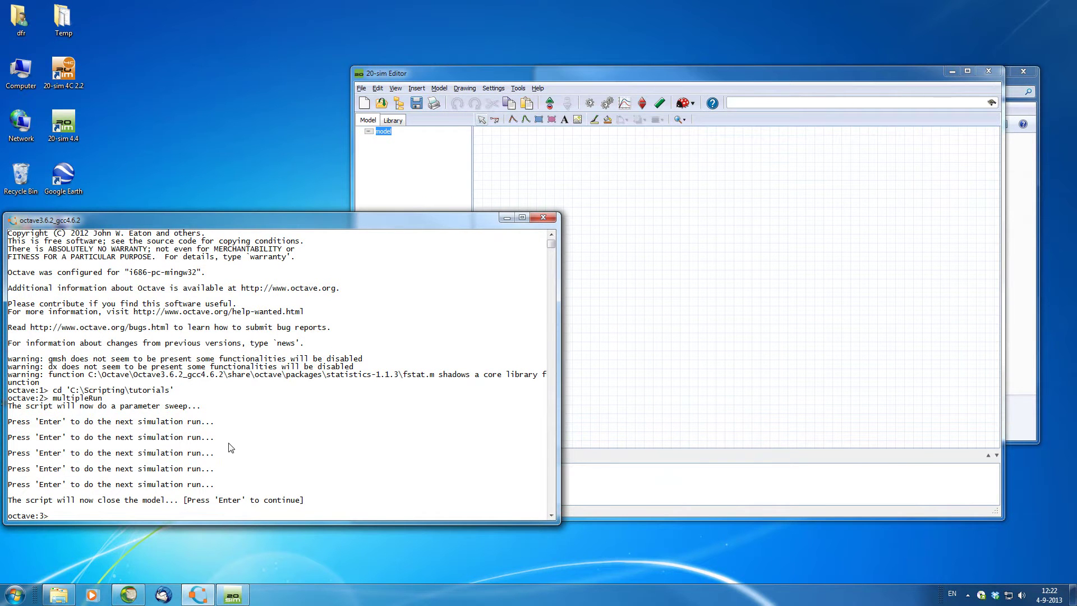